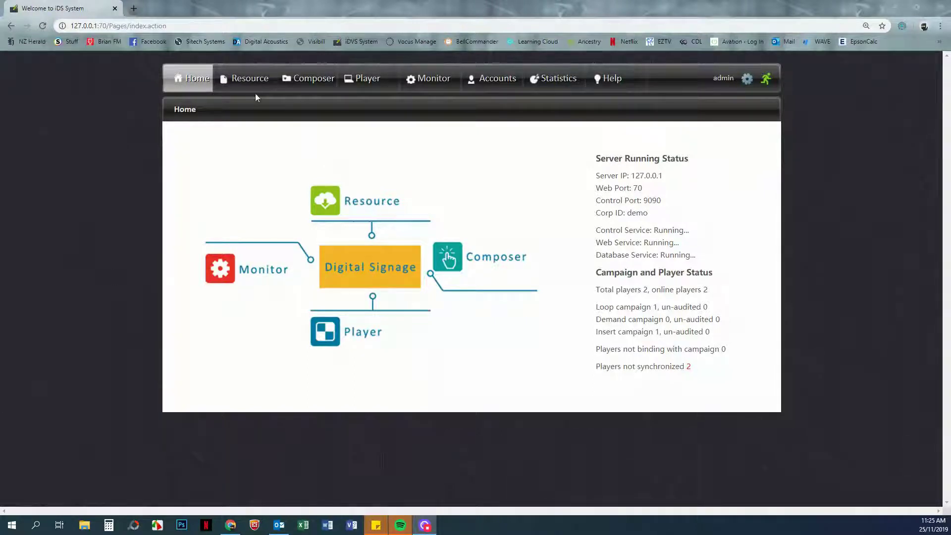
Create a folder named Pictures under the Root Folder of the file resources
{"action": "left_click", "coordinate": [243, 80]}
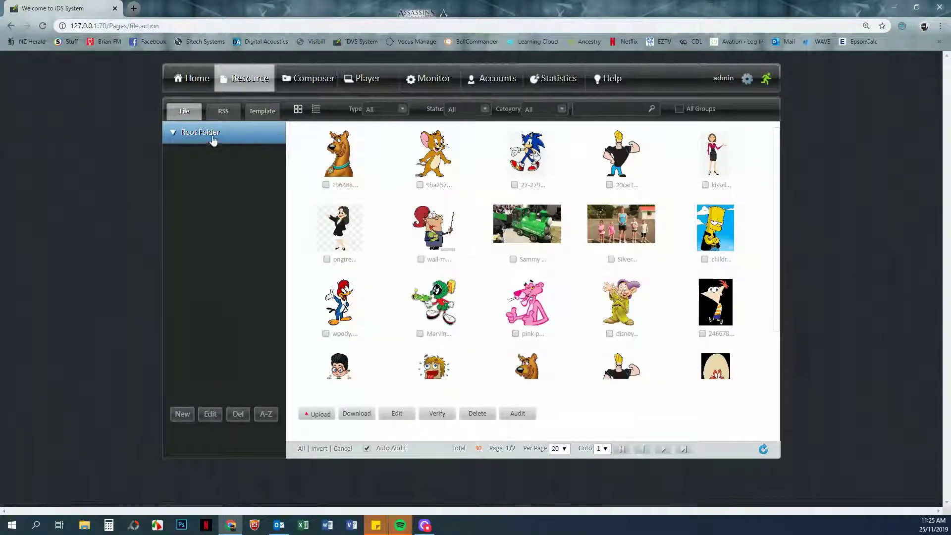
{"action": "left_click", "coordinate": [182, 414]}
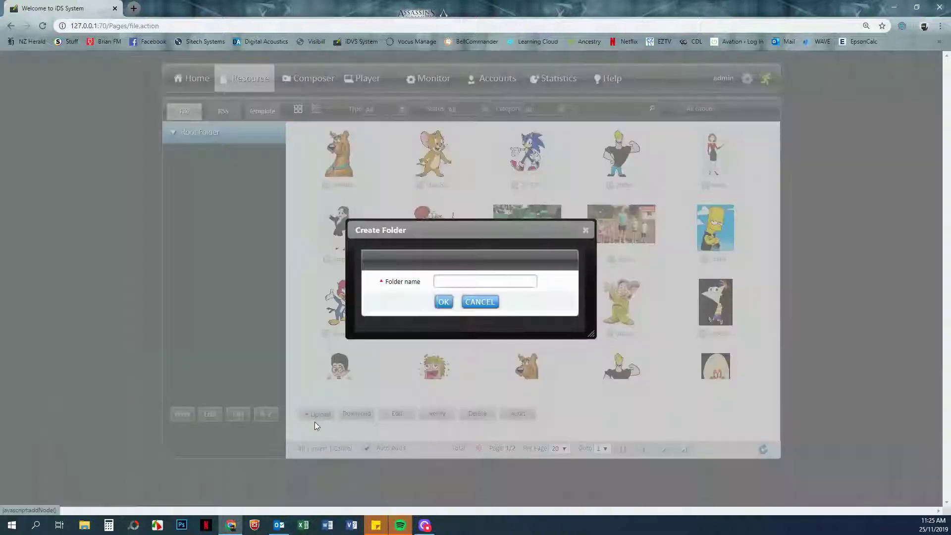
{"action": "left_click", "coordinate": [471, 281]}
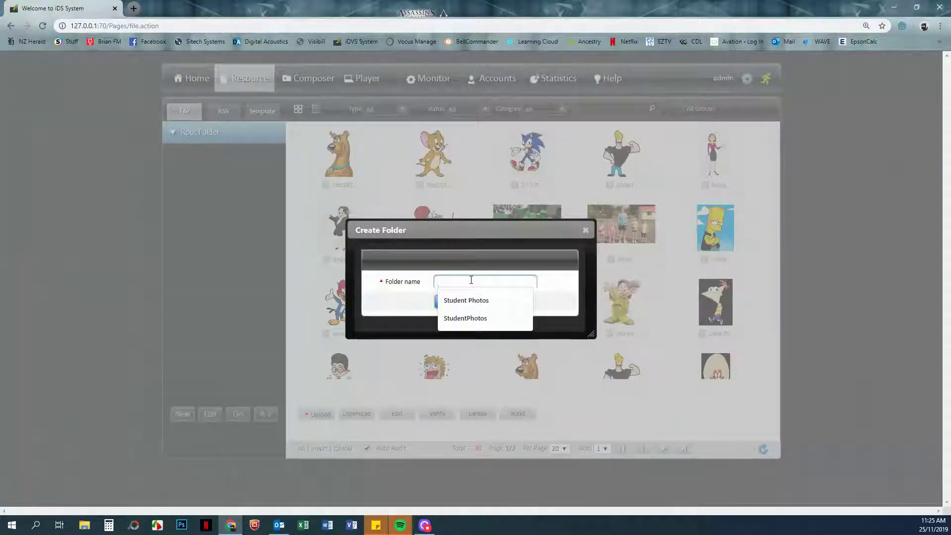
{"action": "type", "text": "Picture"}
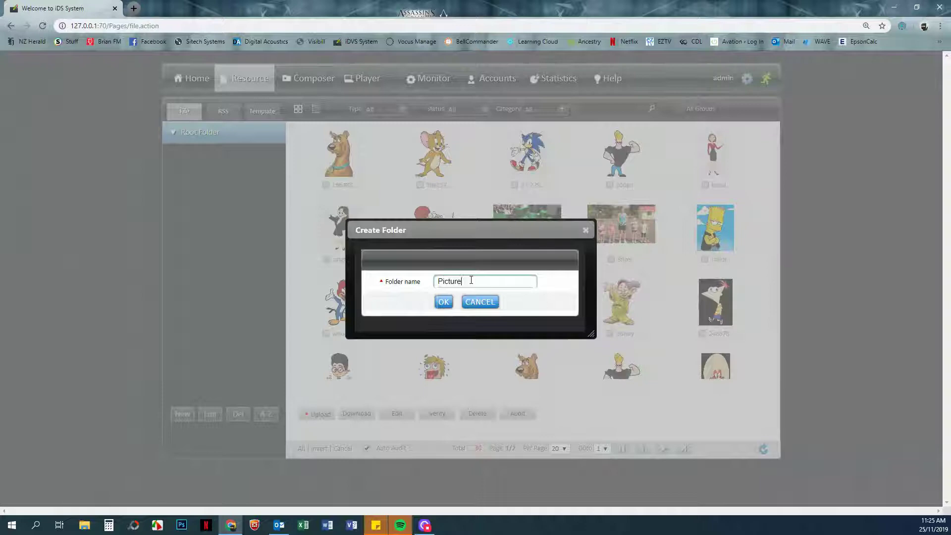
{"action": "type", "text": "s"}
{"action": "left_click", "coordinate": [443, 302]}
Create a folder named Videos under the Root Folder
{"action": "left_click", "coordinate": [182, 413]}
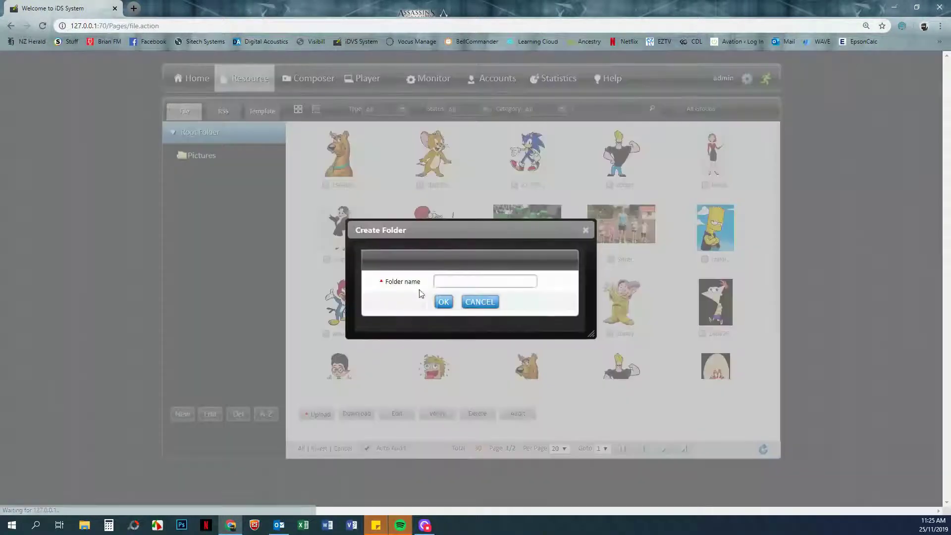
{"action": "left_click", "coordinate": [454, 282]}
{"action": "type", "text": "V"}
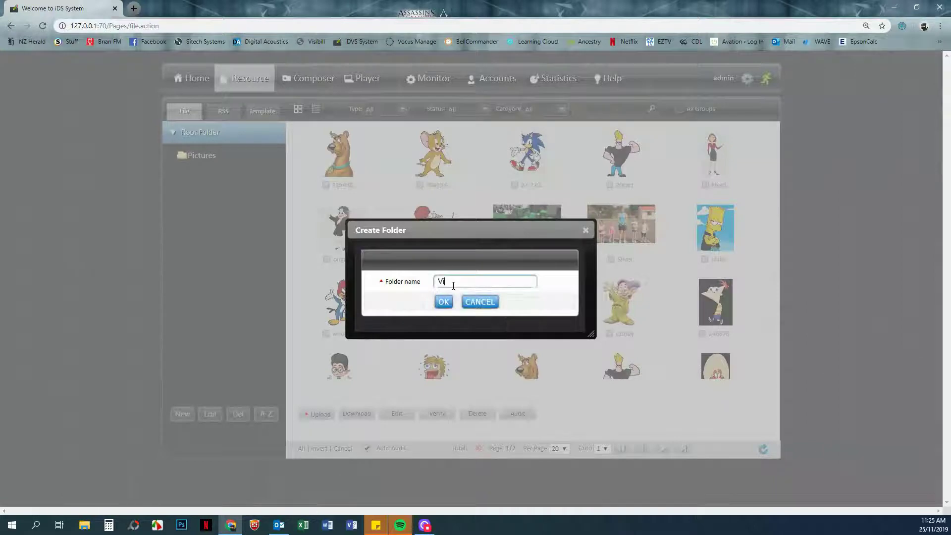
{"action": "type", "text": "ideos"}
{"action": "left_click", "coordinate": [443, 302]}
Create a folder named Music under the Root Folder
{"action": "left_click", "coordinate": [181, 415]}
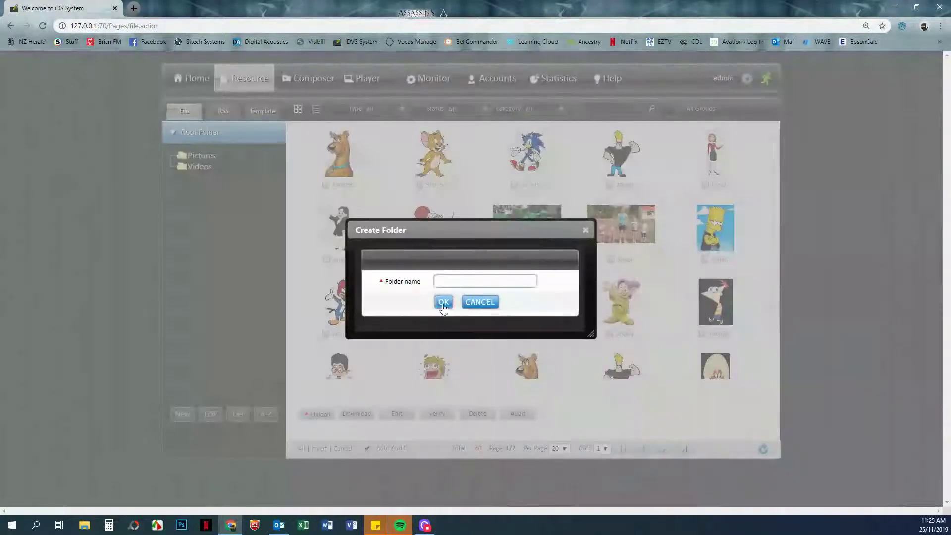
{"action": "left_click", "coordinate": [456, 282]}
{"action": "type", "text": "Music"}
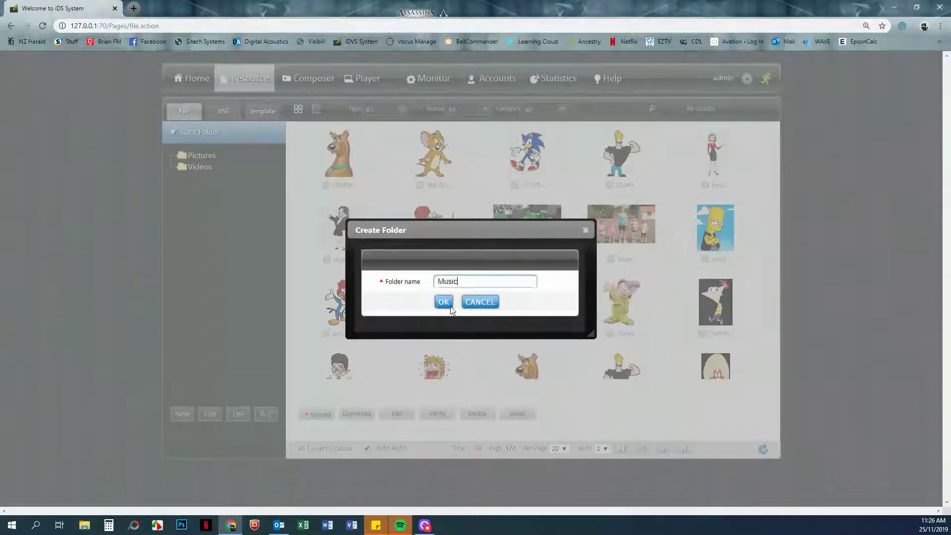
{"action": "left_click", "coordinate": [444, 301]}
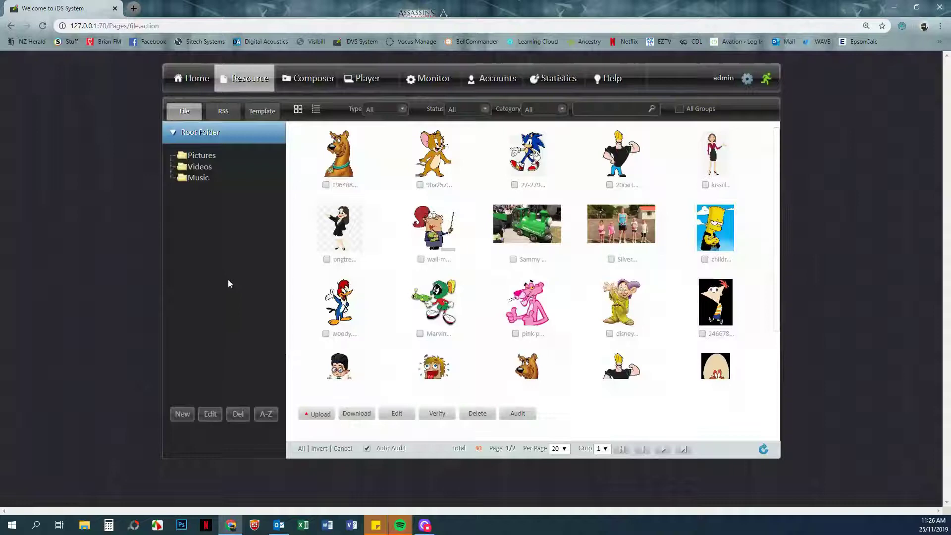
Try to create a subfolder named Student Photos inside the Pictures folder
{"action": "left_click", "coordinate": [201, 156]}
{"action": "left_click", "coordinate": [171, 411]}
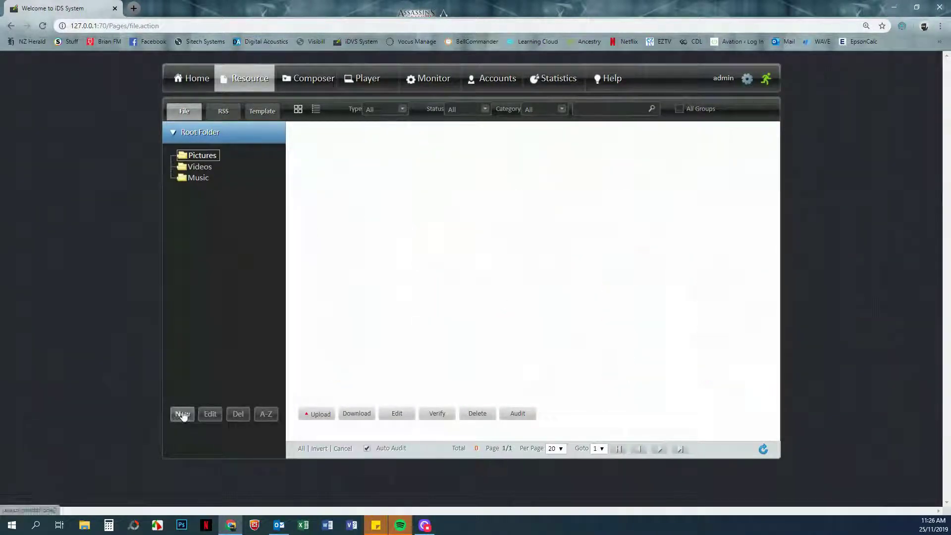
{"action": "left_click", "coordinate": [476, 281]}
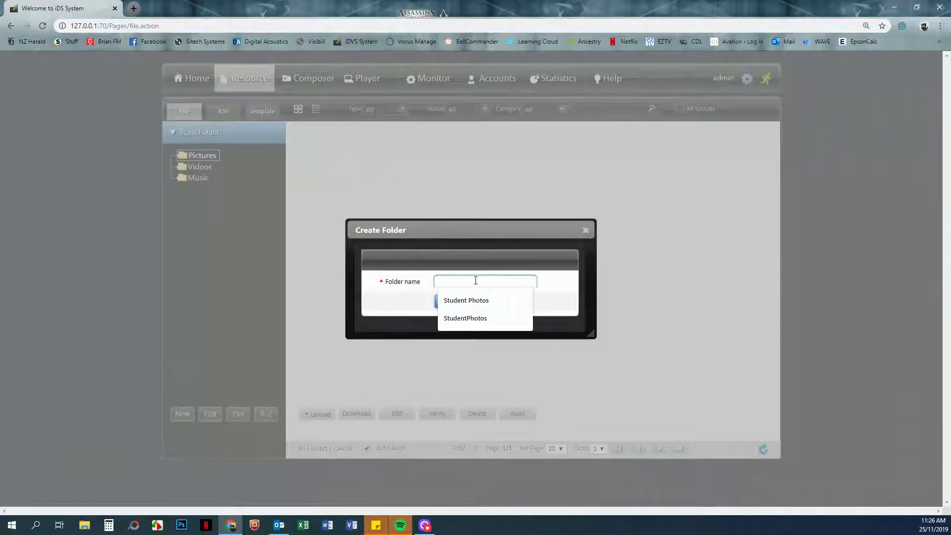
{"action": "left_click", "coordinate": [481, 301]}
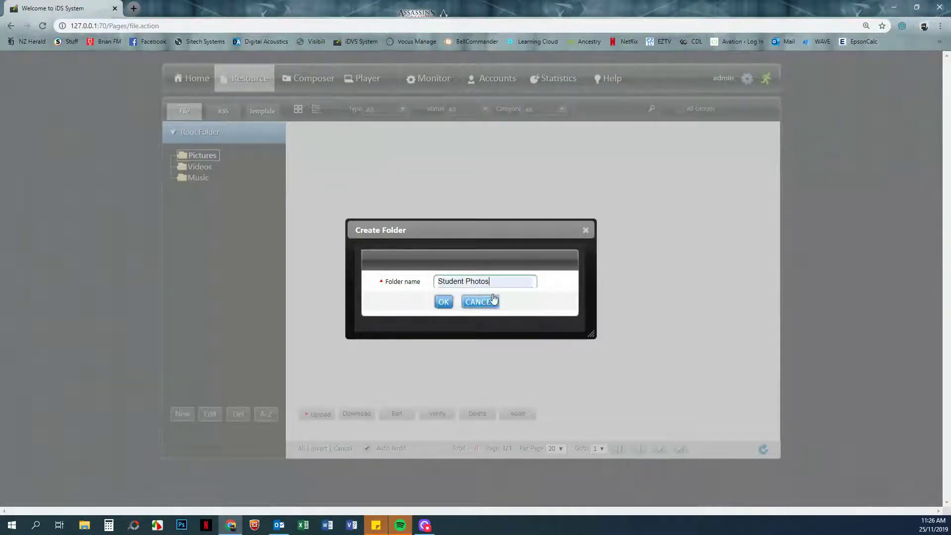
{"action": "left_click", "coordinate": [445, 304]}
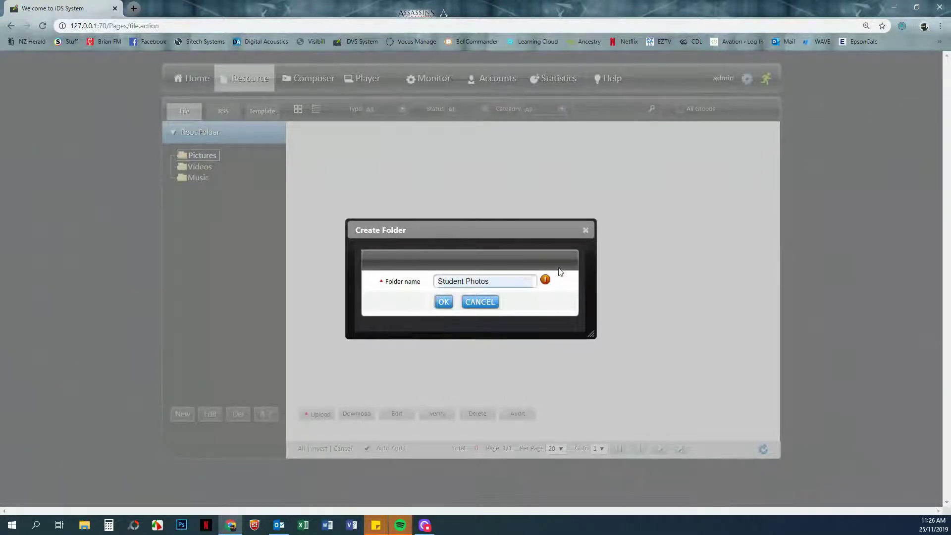
Change the new subfolder's name to Student Pics and create it inside Pictures
{"action": "left_click", "coordinate": [504, 281]}
{"action": "key", "text": "BackSpace"}
{"action": "key", "text": "BackSpace"}
{"action": "type", "text": "ic"}
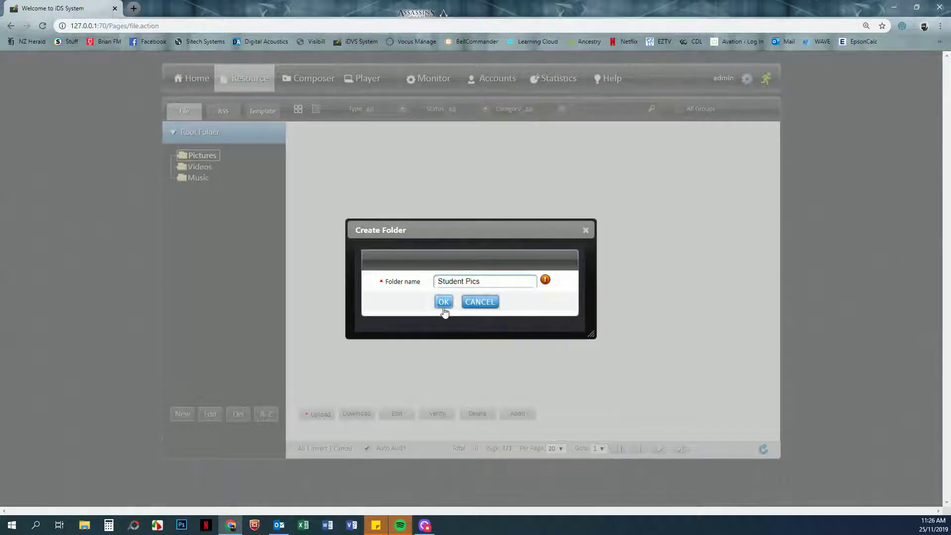
{"action": "left_click", "coordinate": [442, 302]}
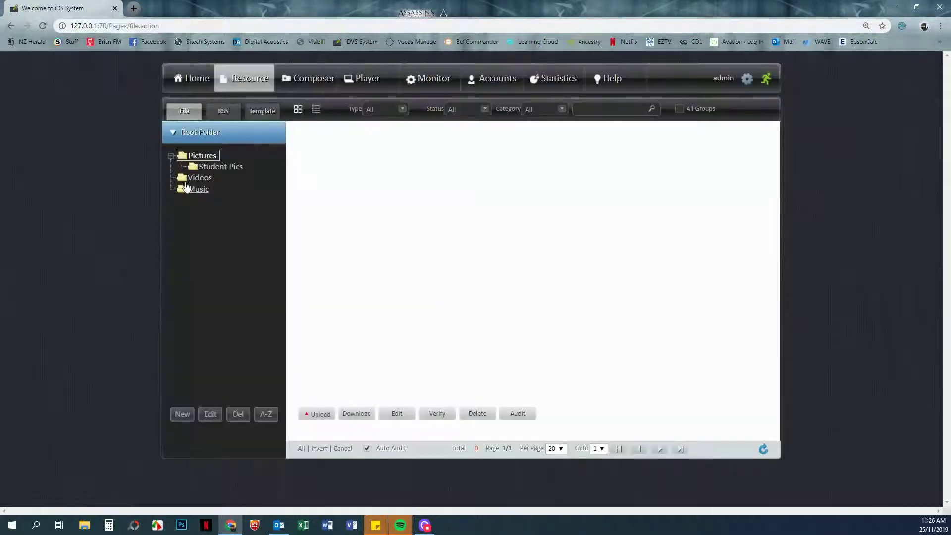
Create a second subfolder named Staff Pics inside the Pictures folder
{"action": "left_click", "coordinate": [182, 414]}
{"action": "left_click", "coordinate": [492, 286]}
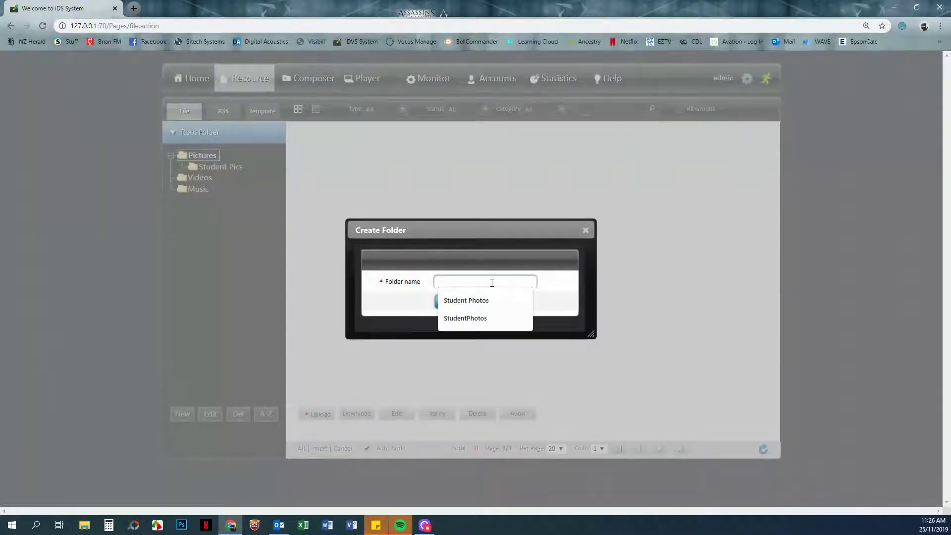
{"action": "type", "text": "Staff Pi"}
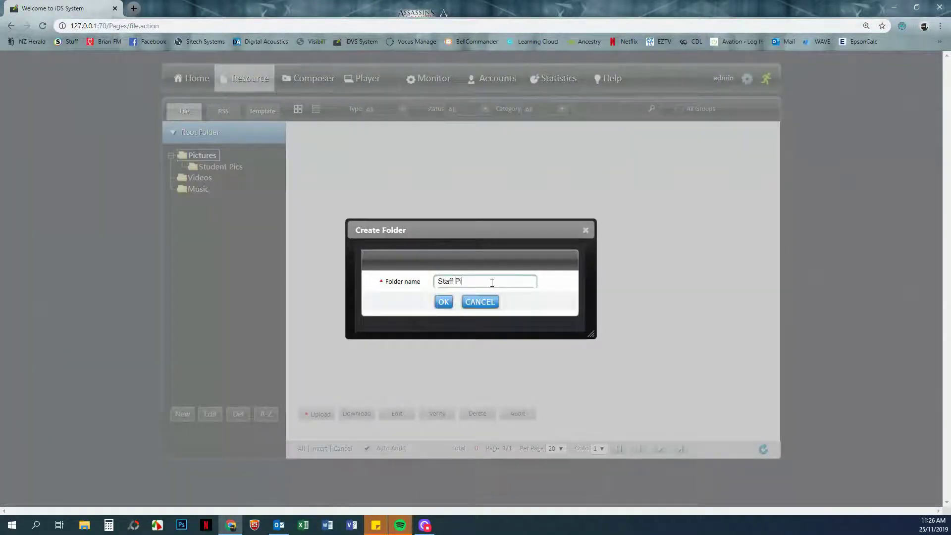
{"action": "type", "text": "cs"}
{"action": "left_click", "coordinate": [443, 301]}
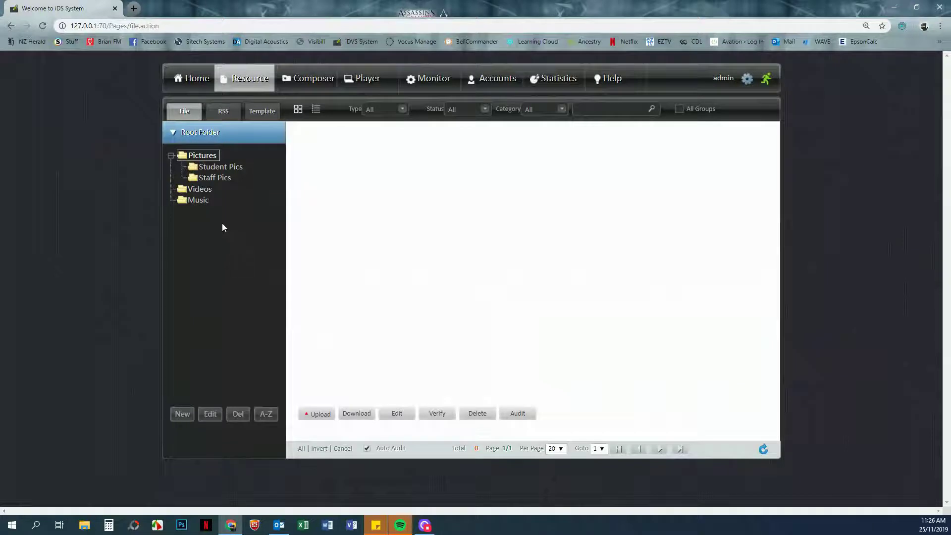
Open the file upload for the Staff Pics folder and allow the site to run Flash
{"action": "left_click", "coordinate": [214, 179]}
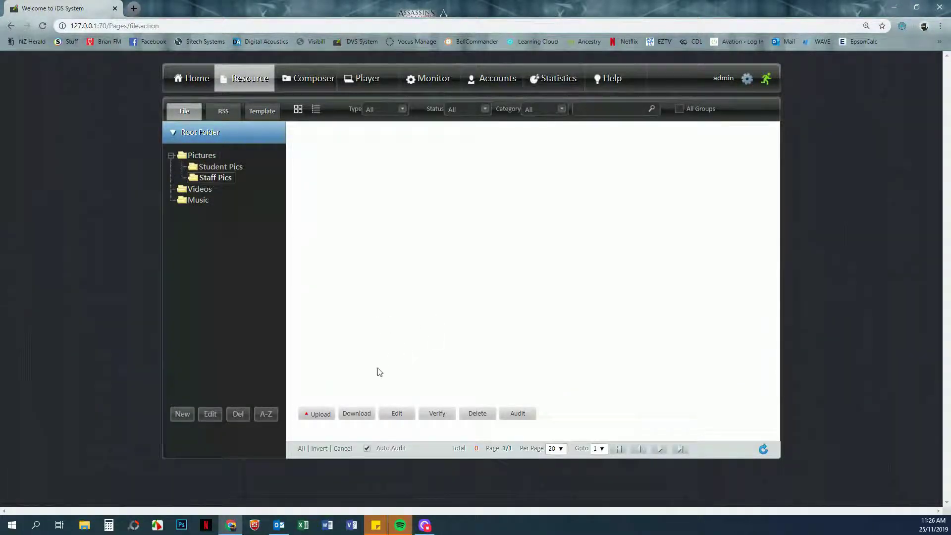
{"action": "left_click", "coordinate": [309, 416]}
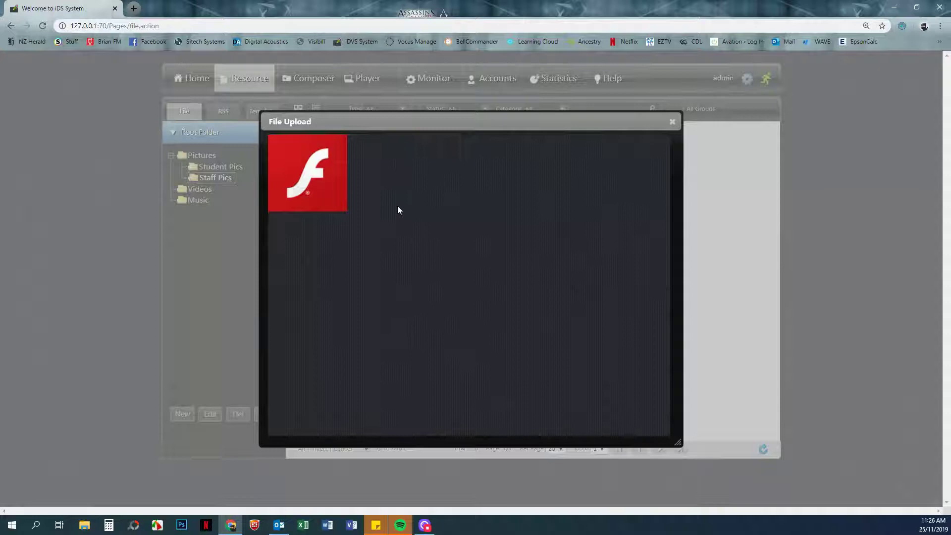
{"action": "left_click", "coordinate": [312, 178]}
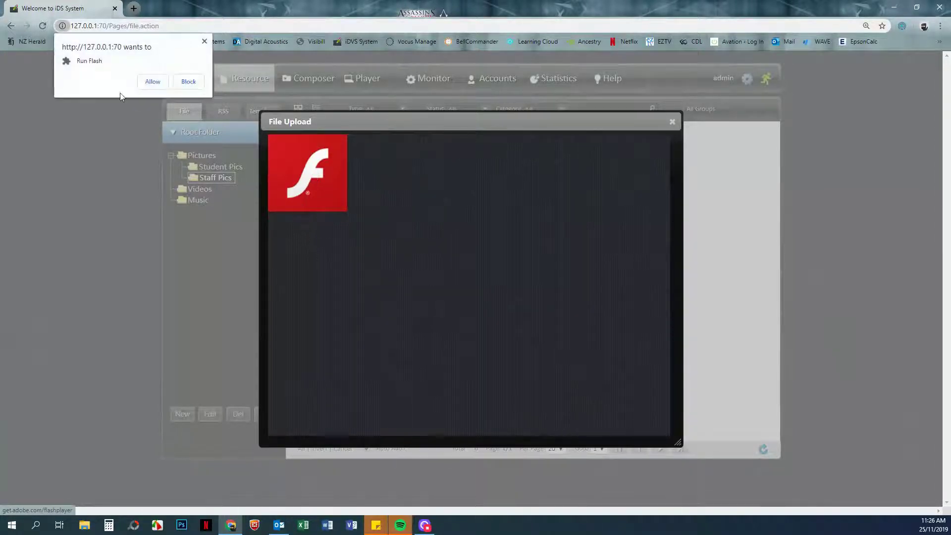
{"action": "left_click", "coordinate": [150, 83]}
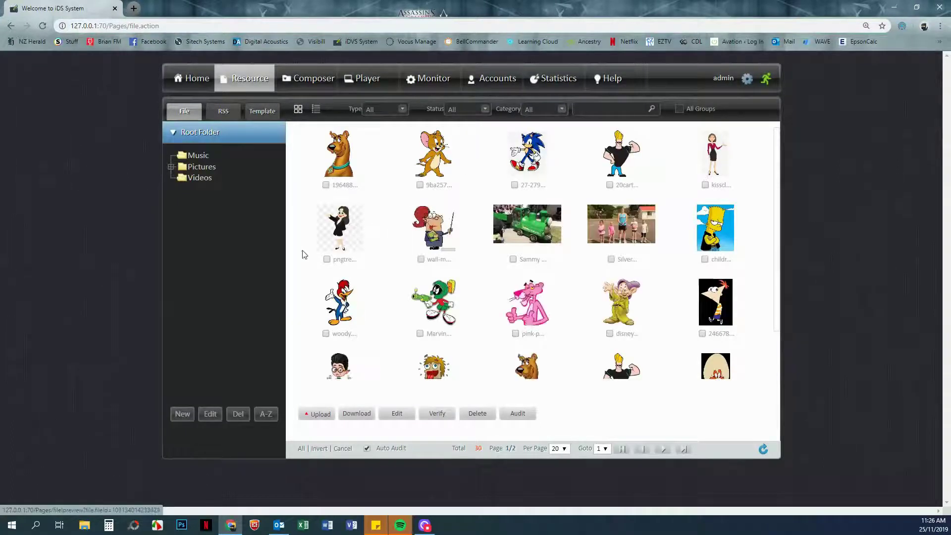
Return to the Staff Pics folder inside Pictures and reopen its file upload
{"action": "left_click", "coordinate": [207, 171]}
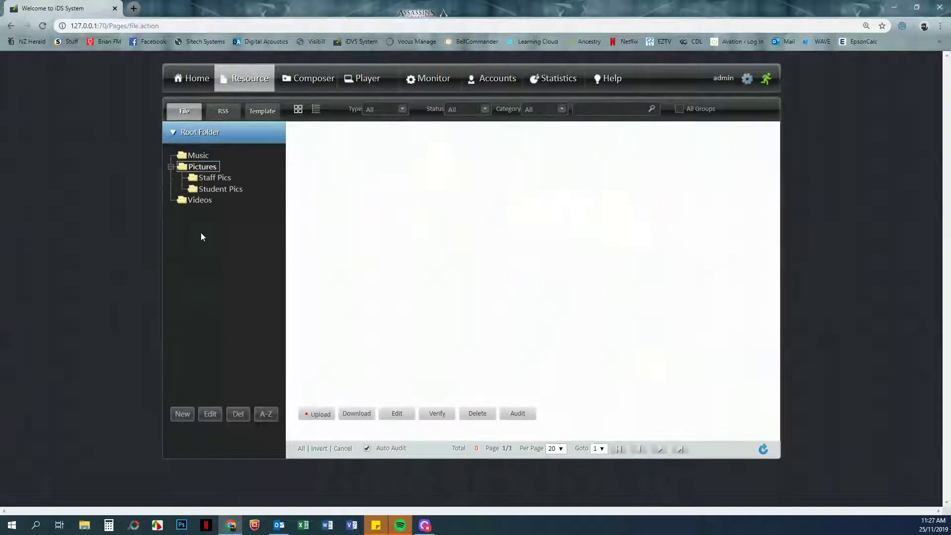
{"action": "left_click", "coordinate": [215, 179]}
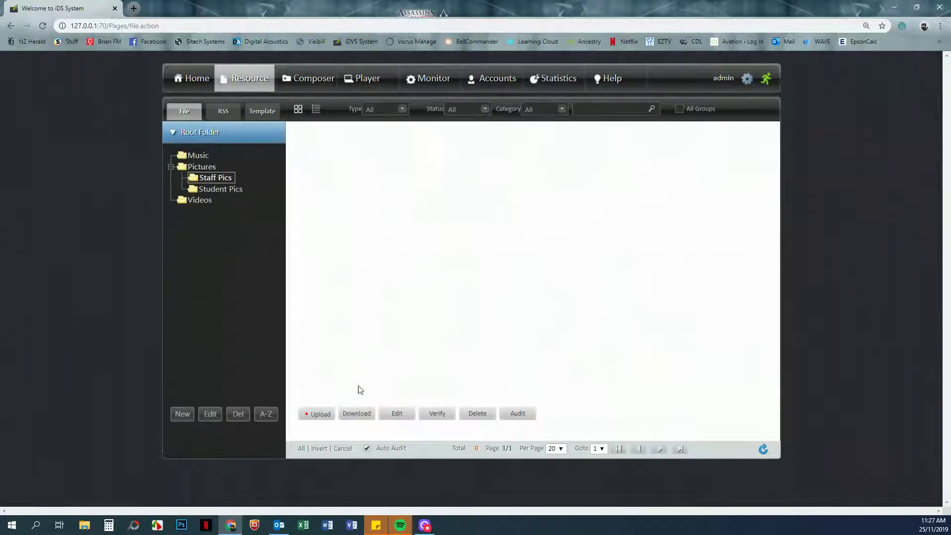
{"action": "left_click", "coordinate": [310, 416]}
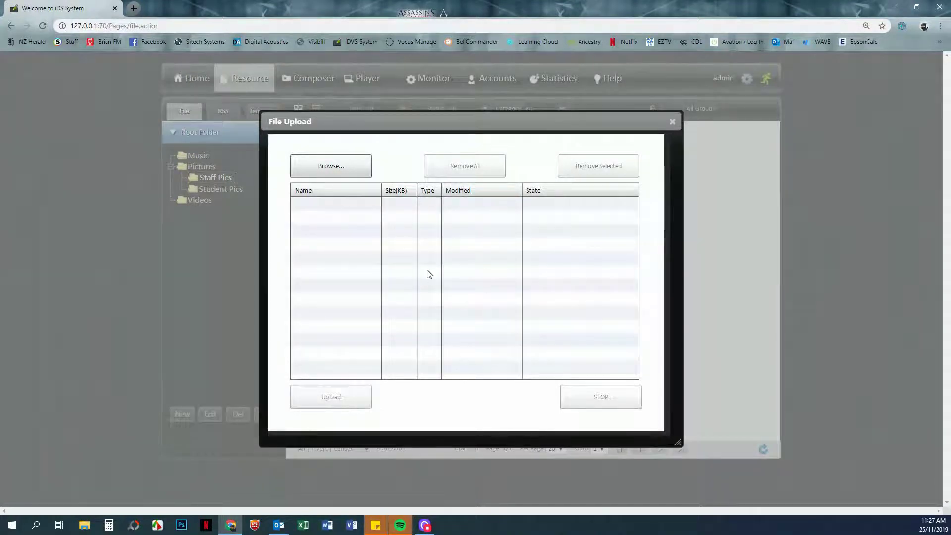
Add four teacher images from the iDSV6 Content folder to the upload list: the 1213330 people-teachers, kissclipart, pngtree and wall-murals files
{"action": "left_click", "coordinate": [325, 169]}
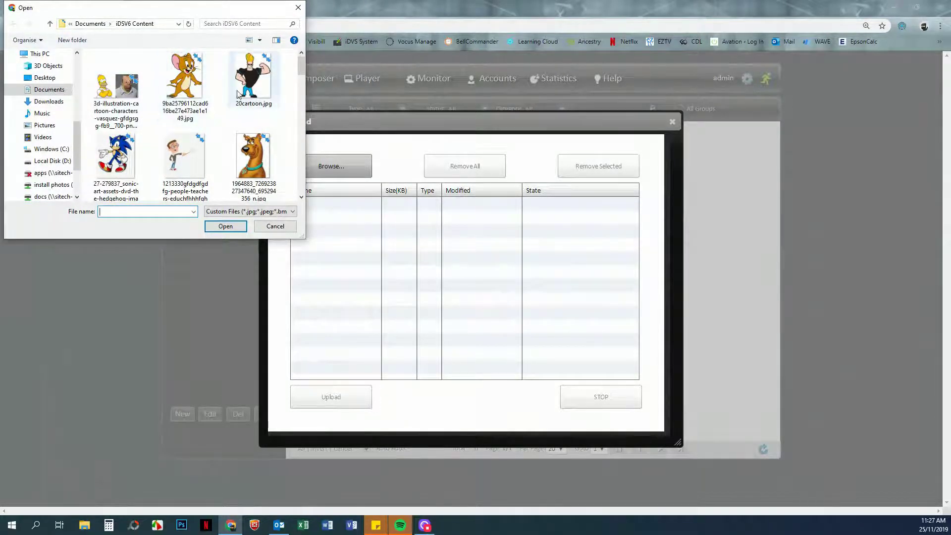
{"action": "left_click", "coordinate": [176, 156]}
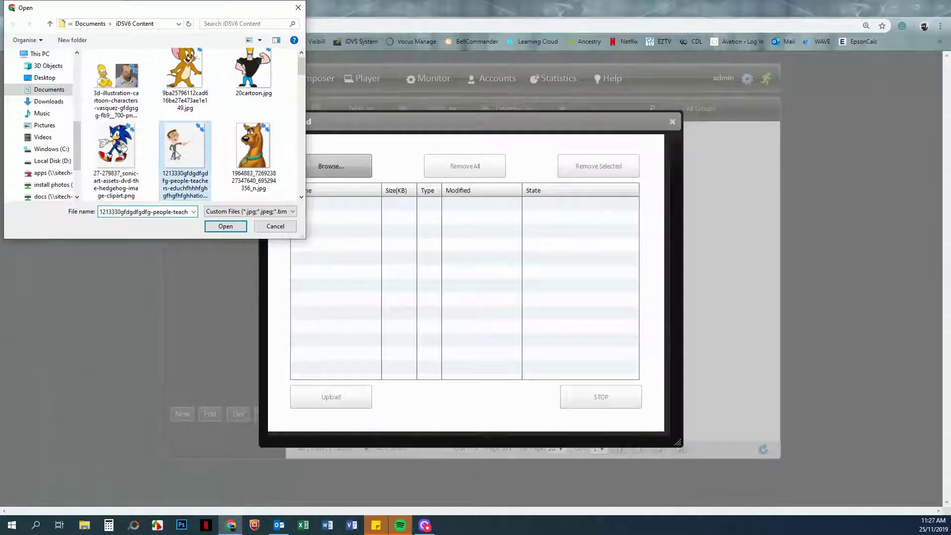
{"action": "scroll", "coordinate": [188, 161], "scroll_direction": "down", "scroll_amount": 1}
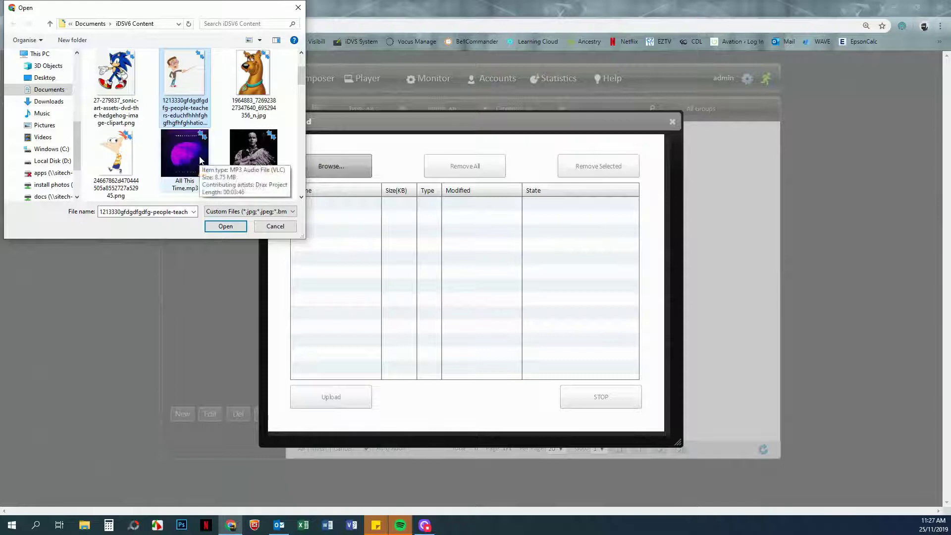
{"action": "scroll", "coordinate": [201, 158], "scroll_direction": "down", "scroll_amount": 1}
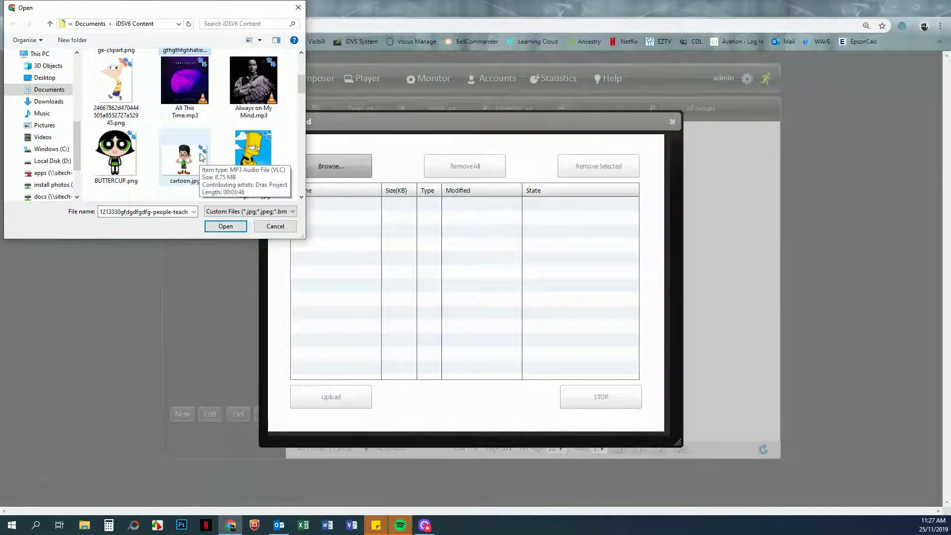
{"action": "scroll", "coordinate": [203, 159], "scroll_direction": "down", "scroll_amount": 1}
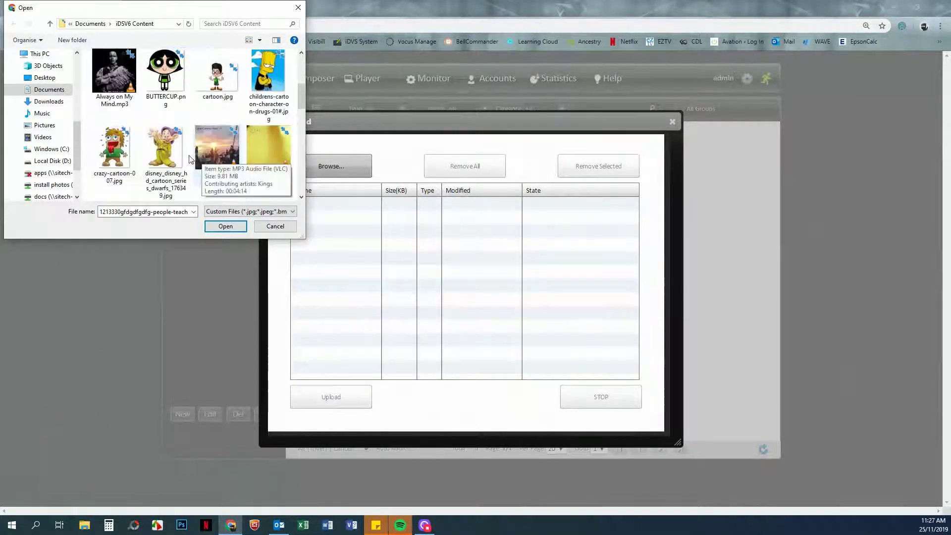
{"action": "scroll", "coordinate": [214, 145], "scroll_direction": "down", "scroll_amount": 1}
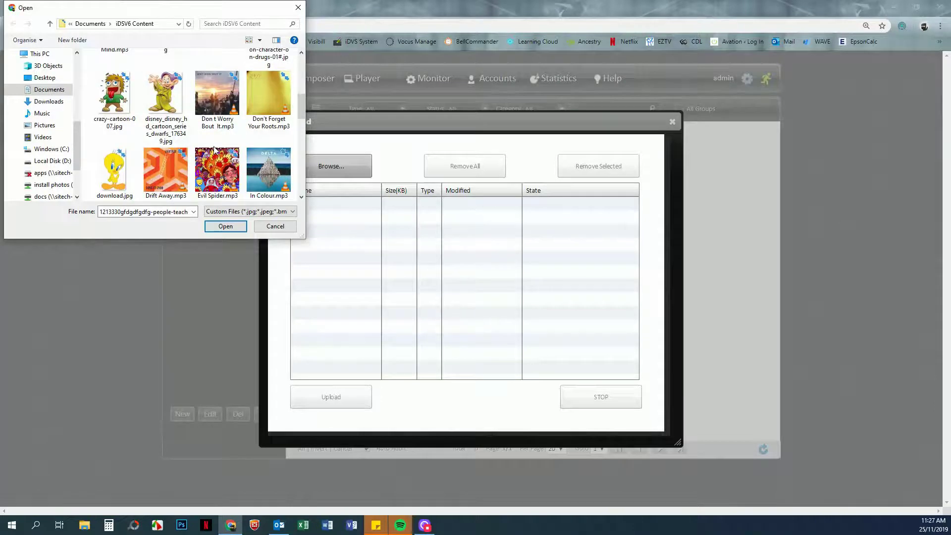
{"action": "scroll", "coordinate": [214, 148], "scroll_direction": "down", "scroll_amount": 1}
{"action": "left_click", "coordinate": [174, 146]}
{"action": "scroll", "coordinate": [216, 147], "scroll_direction": "down", "scroll_amount": 1}
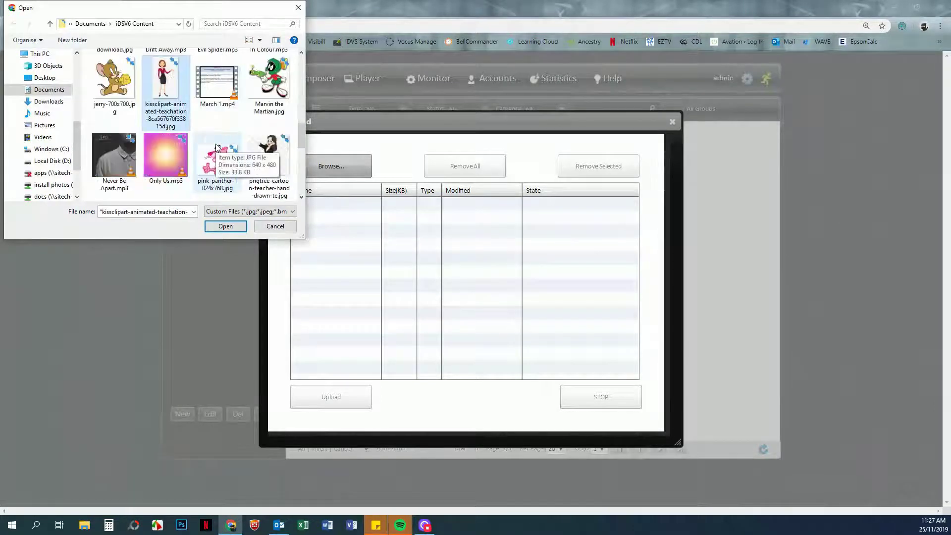
{"action": "left_click", "coordinate": [267, 151]}
{"action": "scroll", "coordinate": [269, 149], "scroll_direction": "down", "scroll_amount": 1}
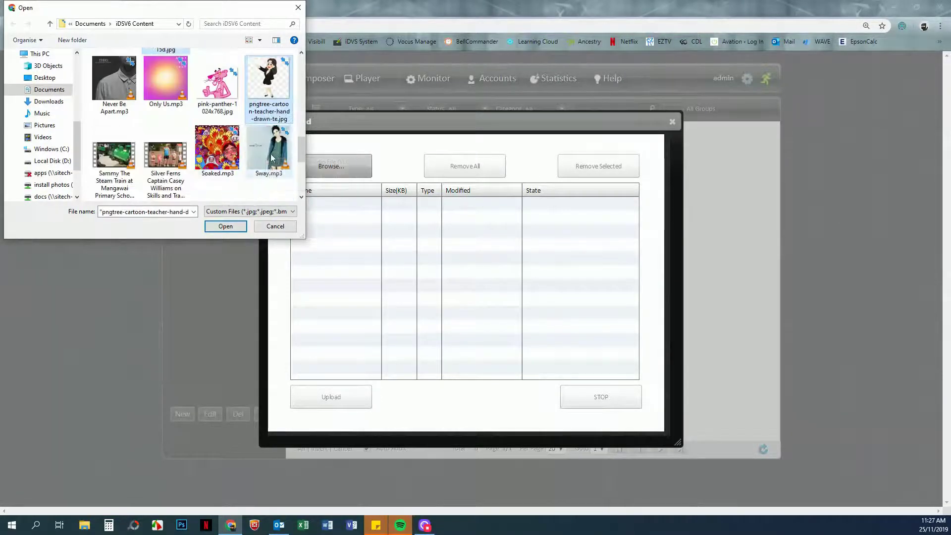
{"action": "scroll", "coordinate": [272, 158], "scroll_direction": "down", "scroll_amount": 1}
{"action": "left_click", "coordinate": [270, 151]}
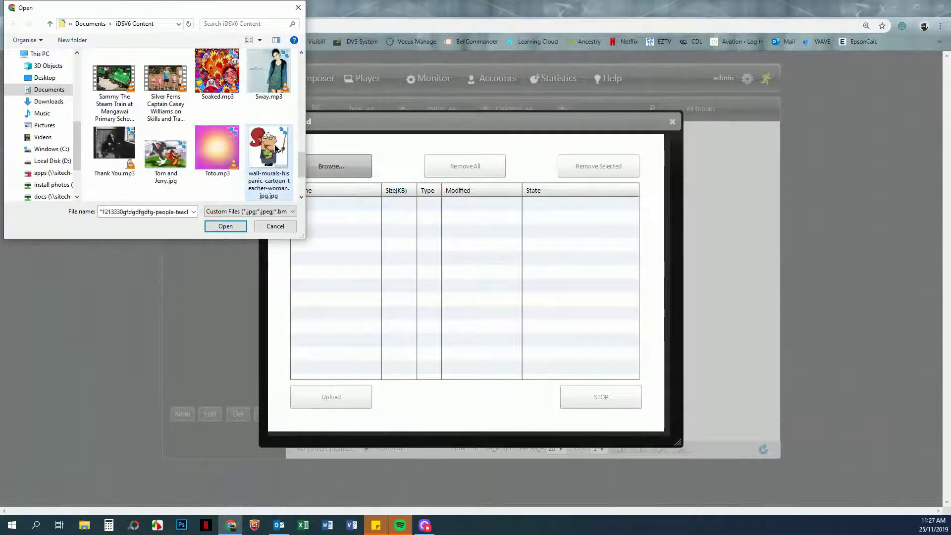
{"action": "left_click", "coordinate": [225, 226]}
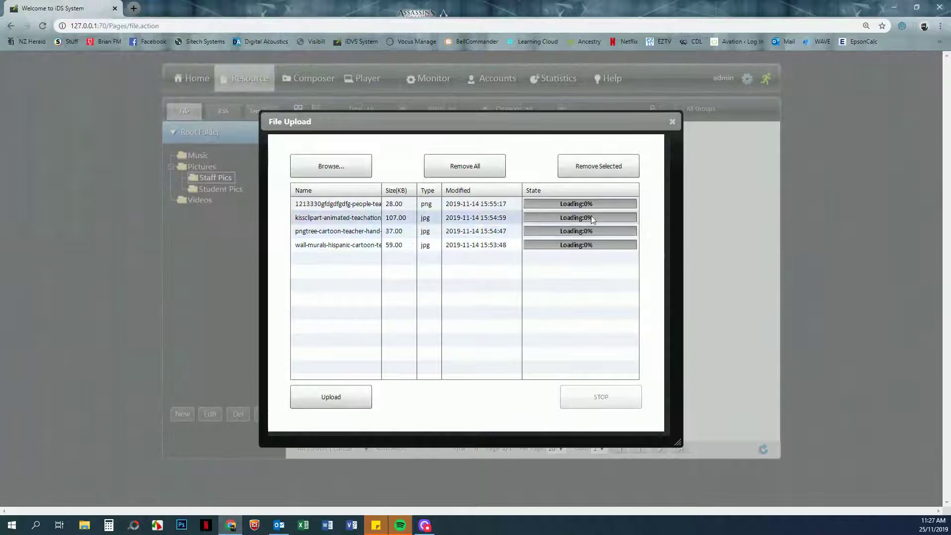
Upload the queued teacher images to the Staff Pics folder, dismiss the alert and close the file upload
{"action": "left_click", "coordinate": [330, 396]}
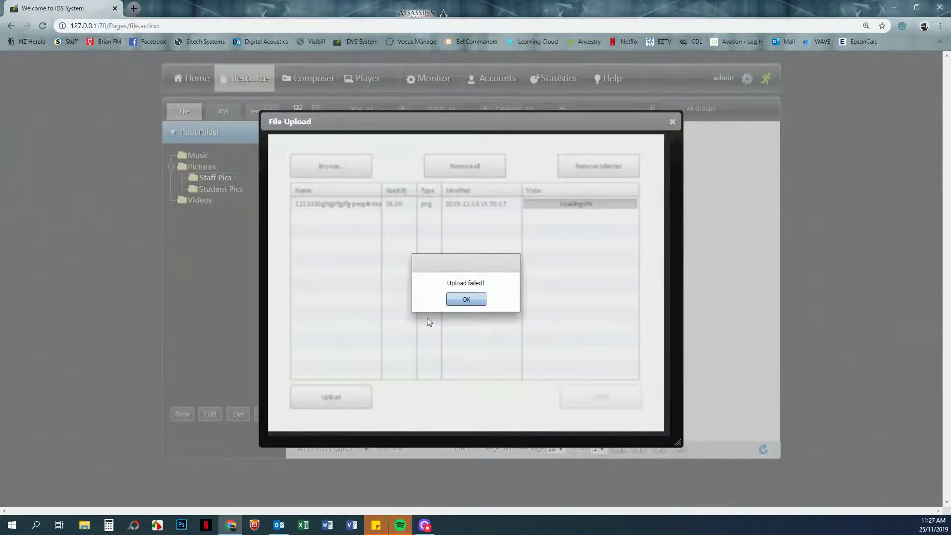
{"action": "left_click", "coordinate": [467, 300]}
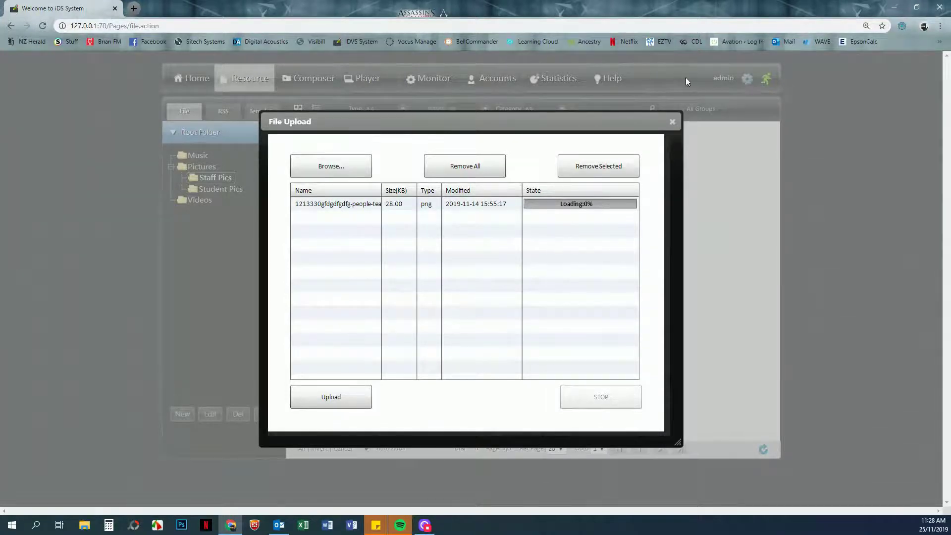
{"action": "left_click", "coordinate": [672, 123]}
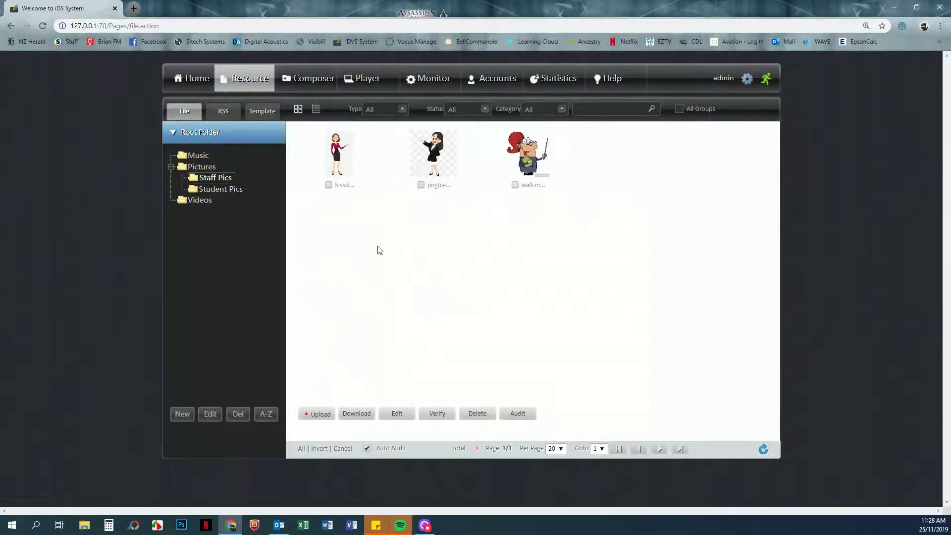
View the file properties of the kissclipart teacher image in Staff Pics and leave them without making changes
{"action": "left_click", "coordinate": [329, 186]}
{"action": "left_click", "coordinate": [395, 415]}
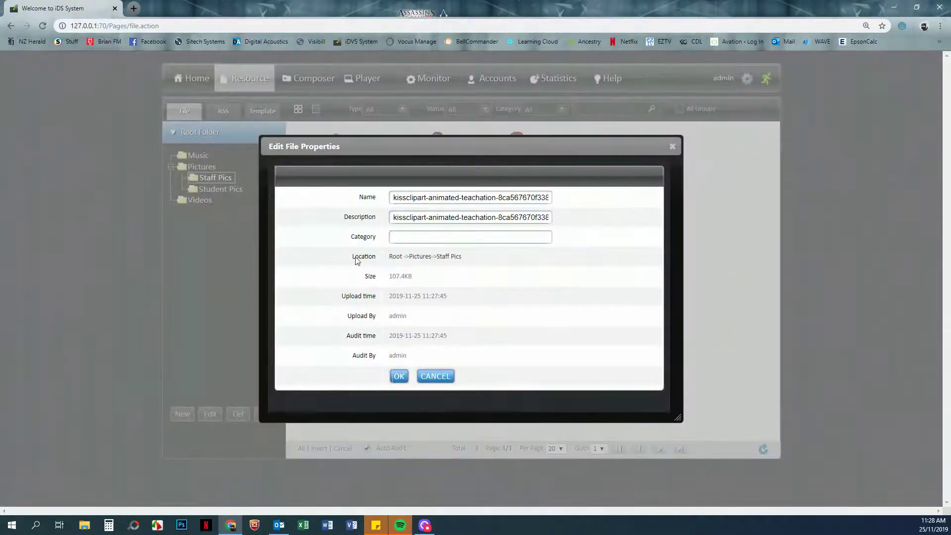
{"action": "left_click", "coordinate": [417, 378]}
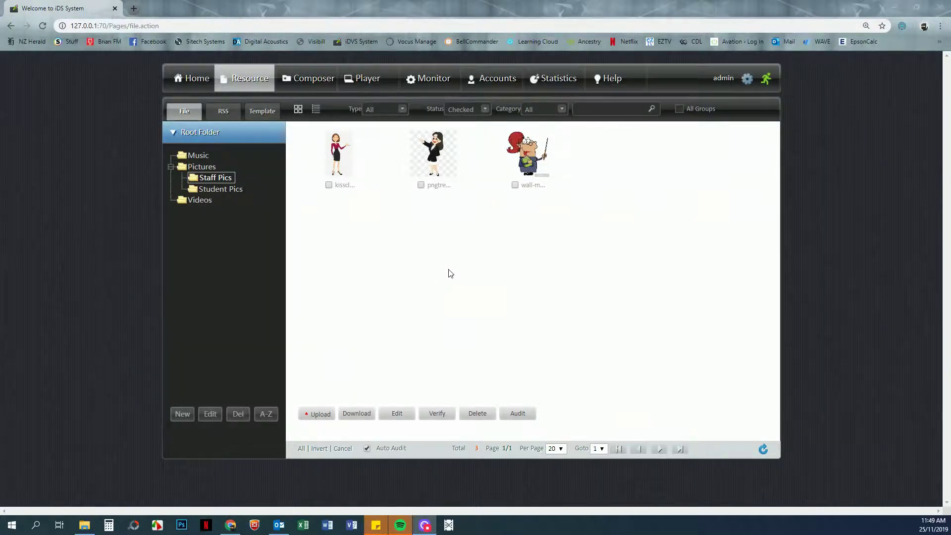
Move the root folder's first four cartoon images (196488, 9ba257, 27-279, 20cart) to Pictures > Student Pics and open that folder
{"action": "left_click", "coordinate": [209, 132]}
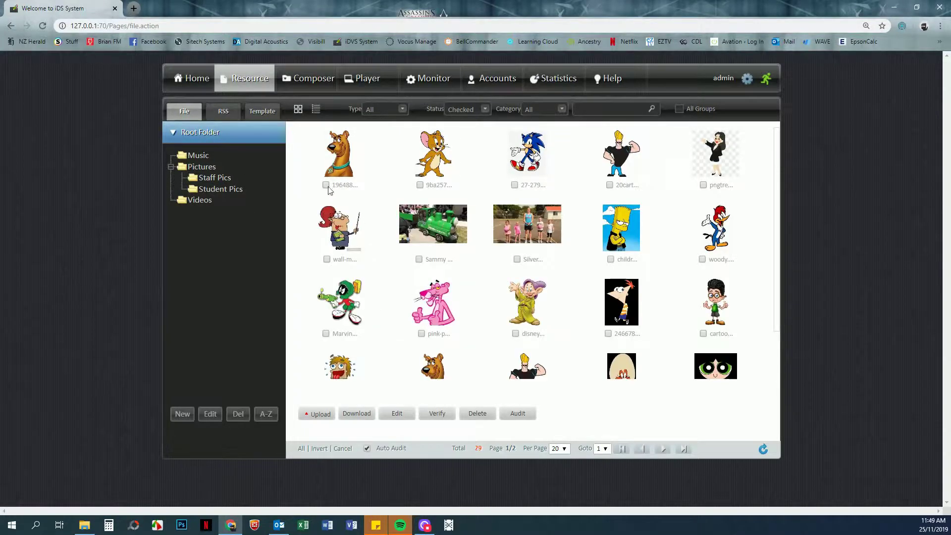
{"action": "left_click", "coordinate": [420, 185]}
{"action": "left_click", "coordinate": [610, 185]}
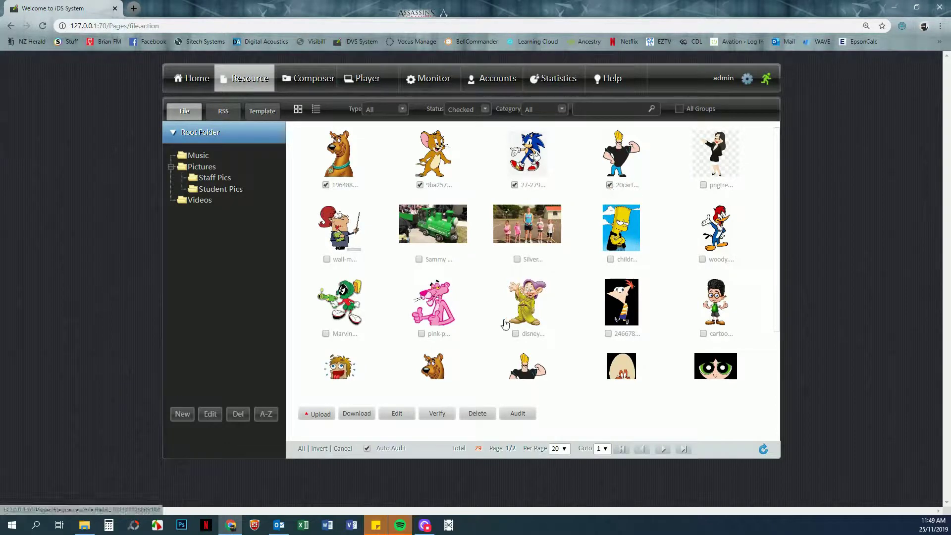
{"action": "left_click", "coordinate": [398, 415]}
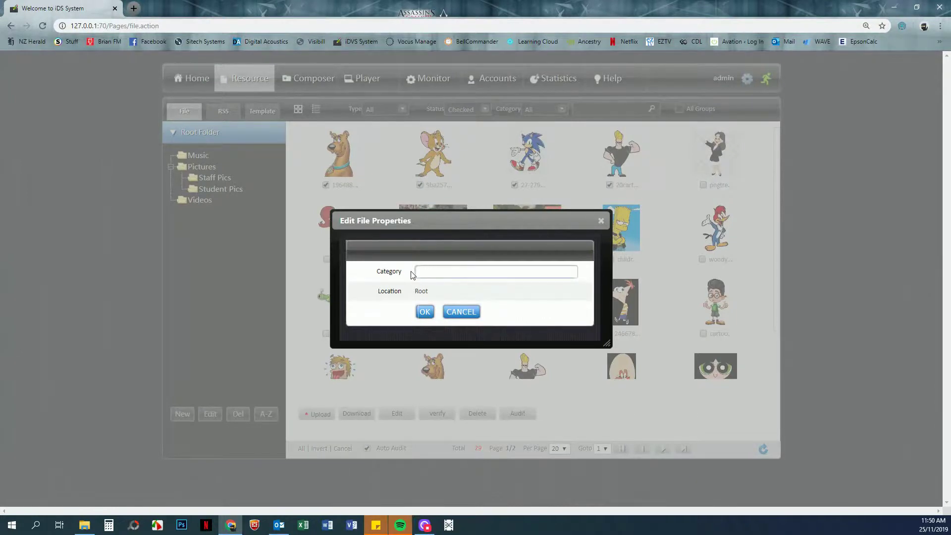
{"action": "left_click", "coordinate": [422, 294]}
{"action": "left_click", "coordinate": [456, 290]}
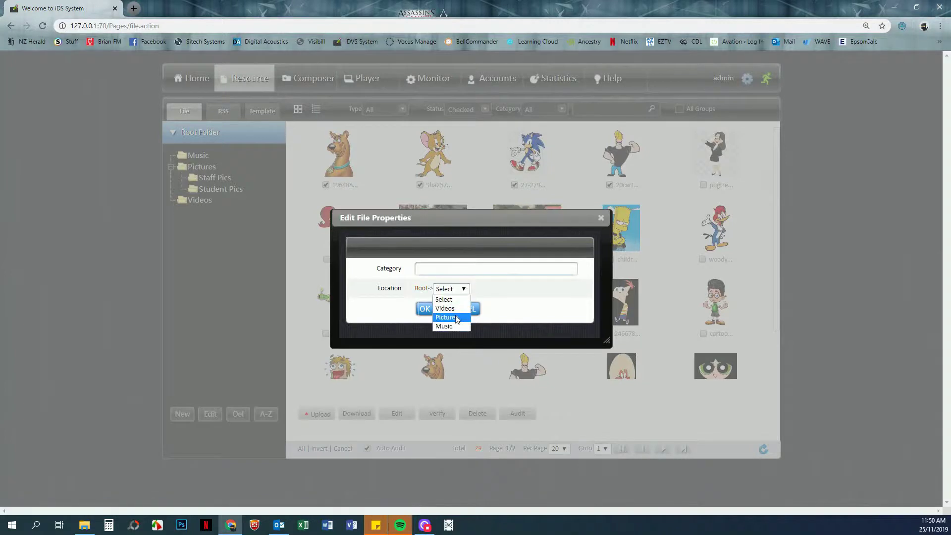
{"action": "left_click", "coordinate": [454, 319]}
{"action": "left_click", "coordinate": [503, 289]}
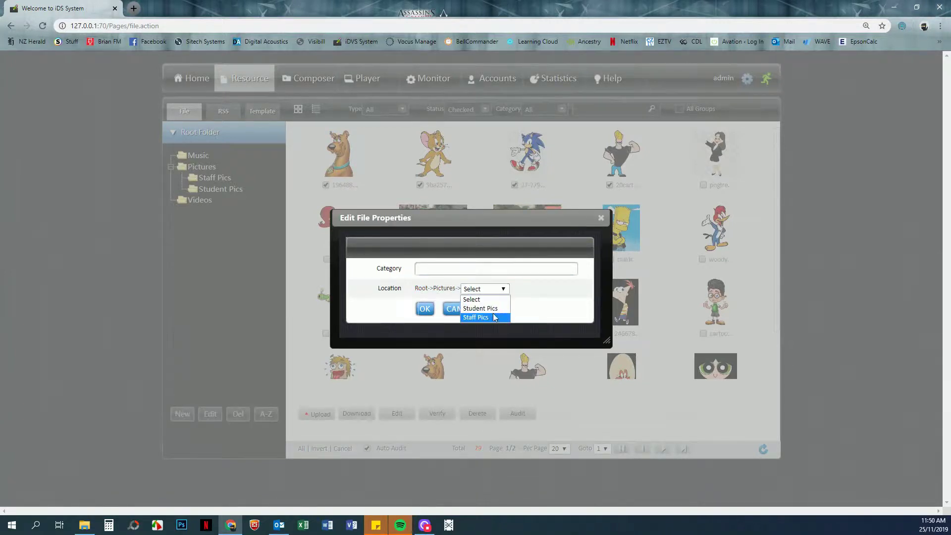
{"action": "left_click", "coordinate": [495, 309]}
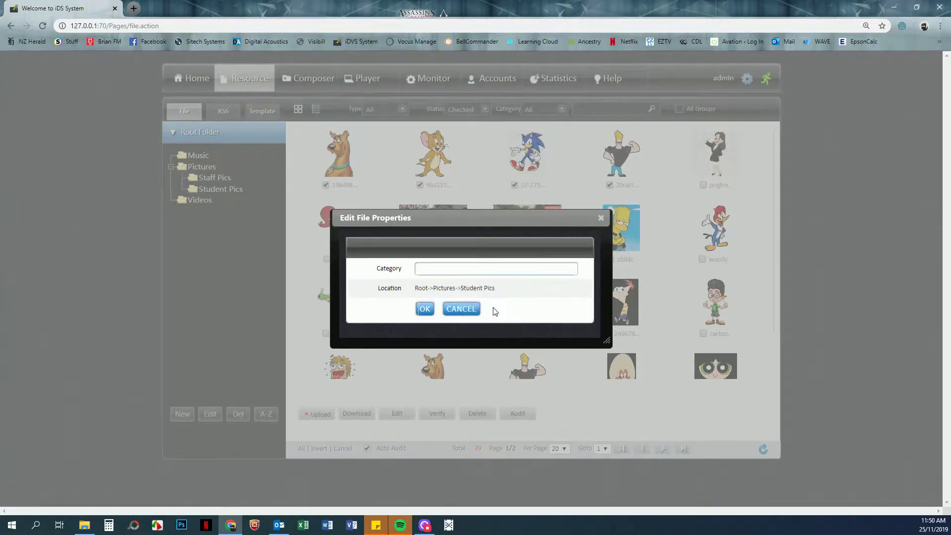
{"action": "left_click", "coordinate": [426, 309]}
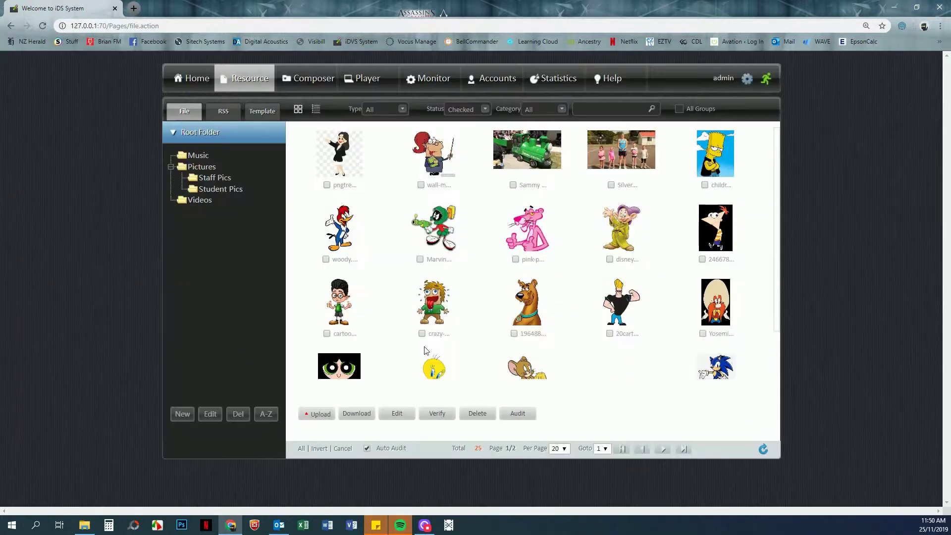
{"action": "left_click", "coordinate": [221, 189]}
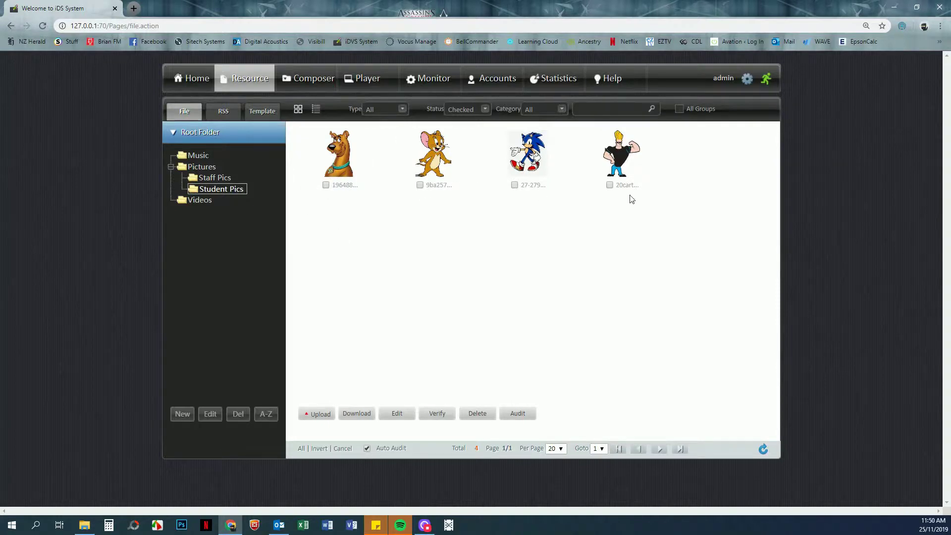
Return to the root folder and filter its files by the Video type
{"action": "left_click", "coordinate": [401, 109]}
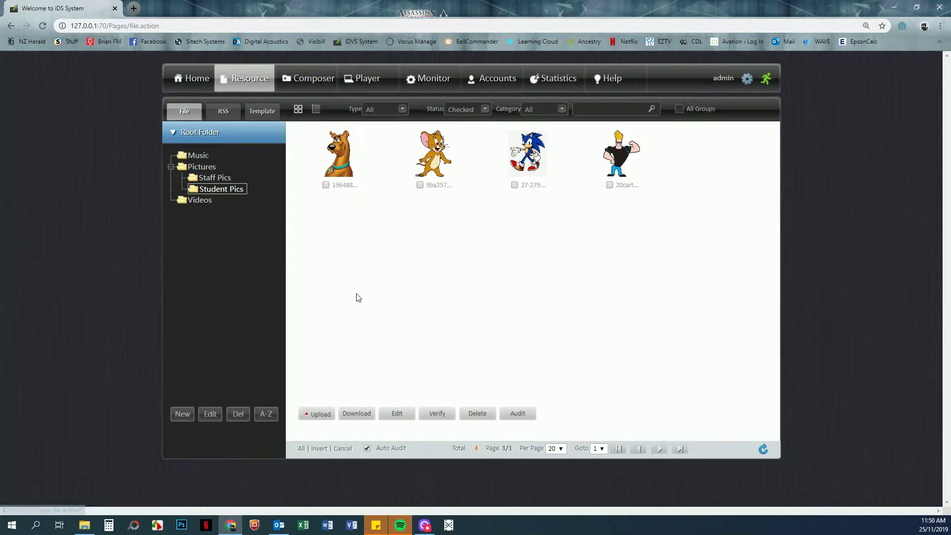
{"action": "left_click", "coordinate": [195, 132]}
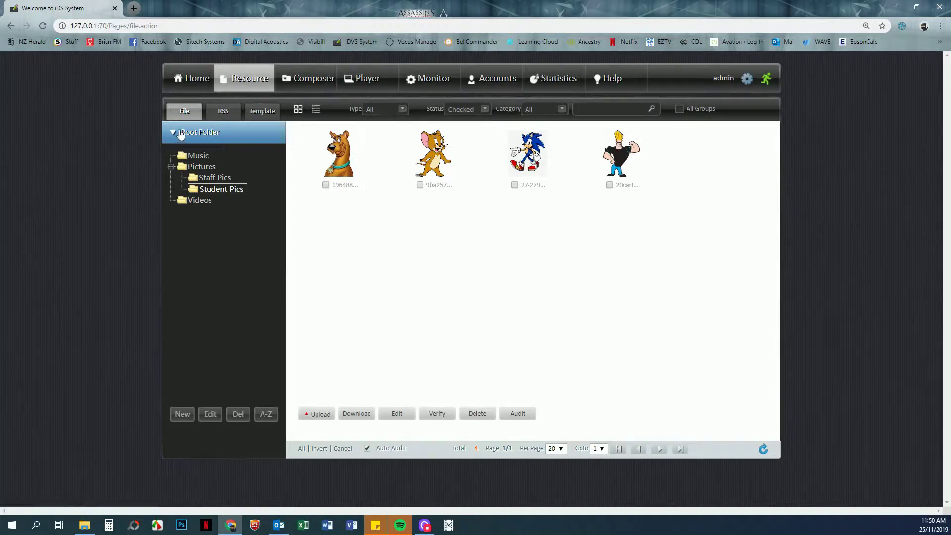
{"action": "left_click", "coordinate": [401, 109]}
{"action": "left_click", "coordinate": [383, 158]}
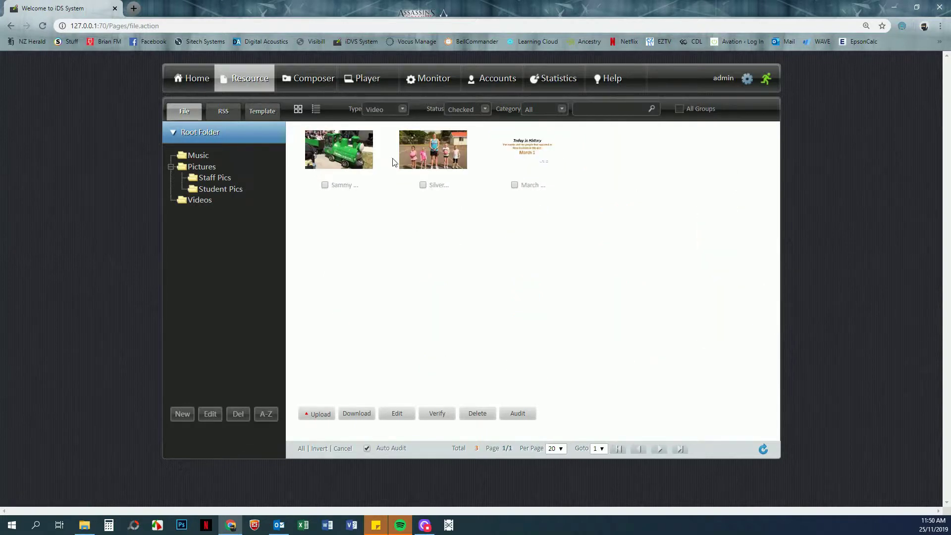
Reset the file type filter to All and choose All as the category filter
{"action": "left_click", "coordinate": [401, 109]}
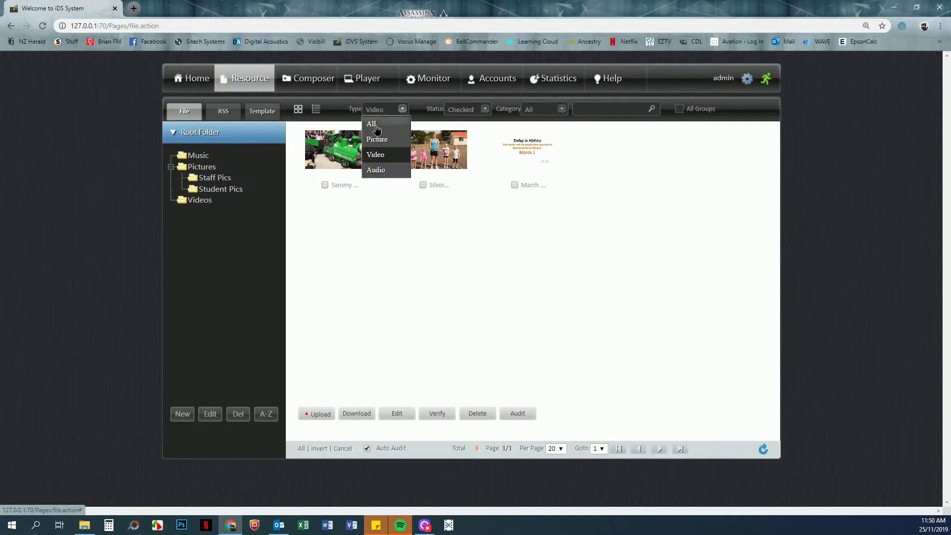
{"action": "left_click", "coordinate": [376, 123]}
{"action": "left_click", "coordinate": [562, 109]}
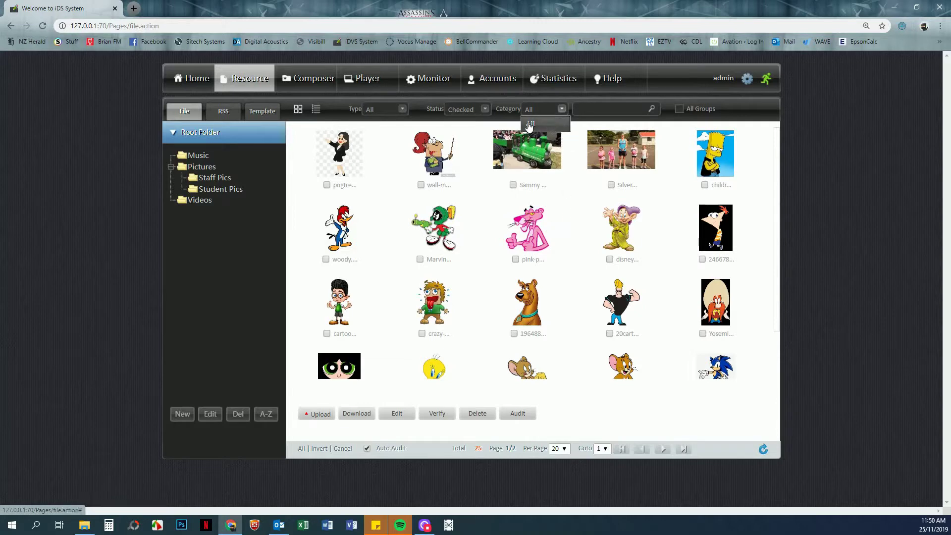
{"action": "left_click", "coordinate": [545, 124]}
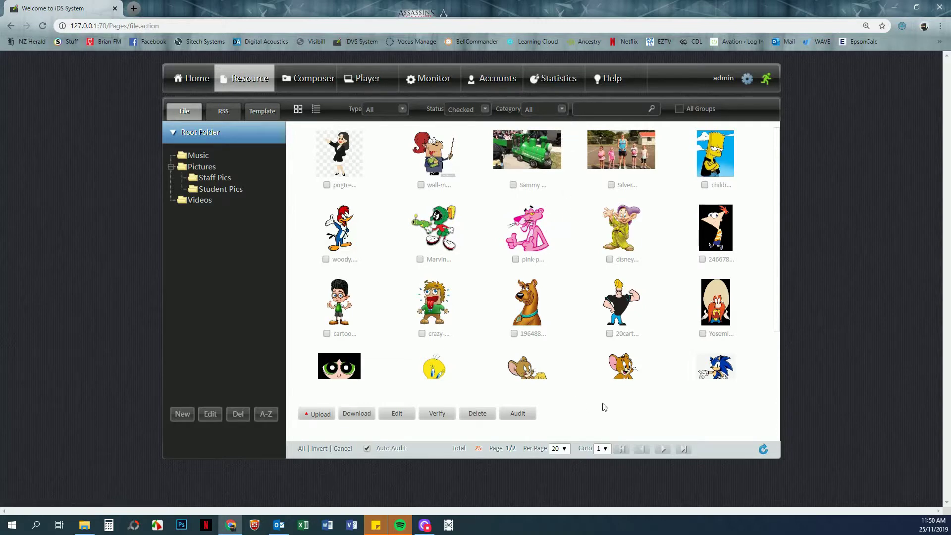